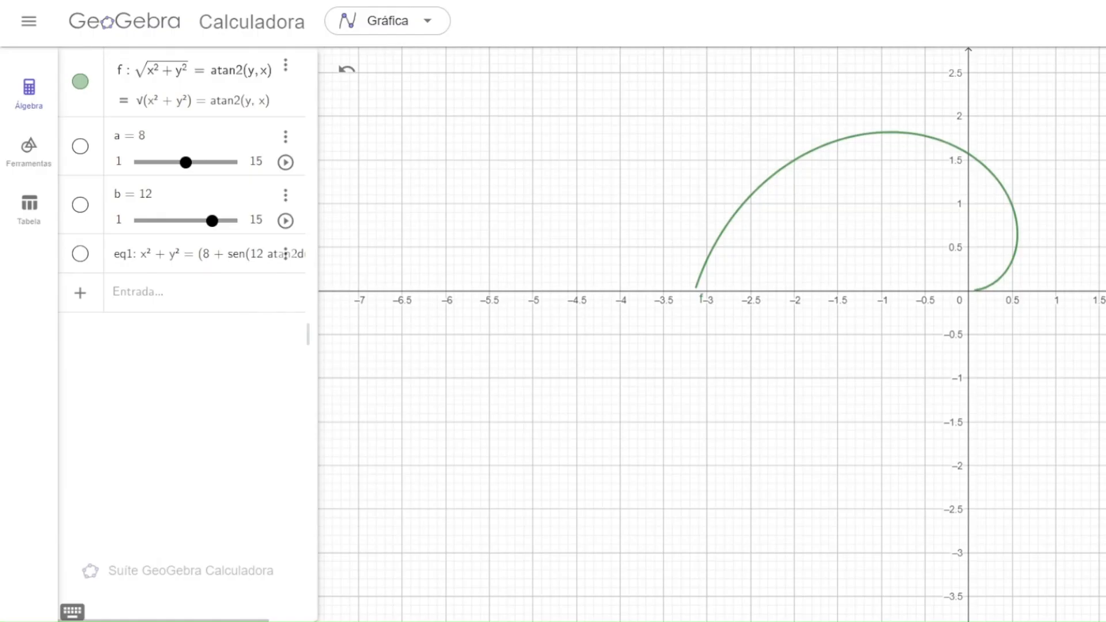
- Hide the graph of √(x² + y²) = atan2(y, x) and switch to the drawing app with the handwritten polar conversion notes
{"action": "left_click", "coordinate": [81, 83]}
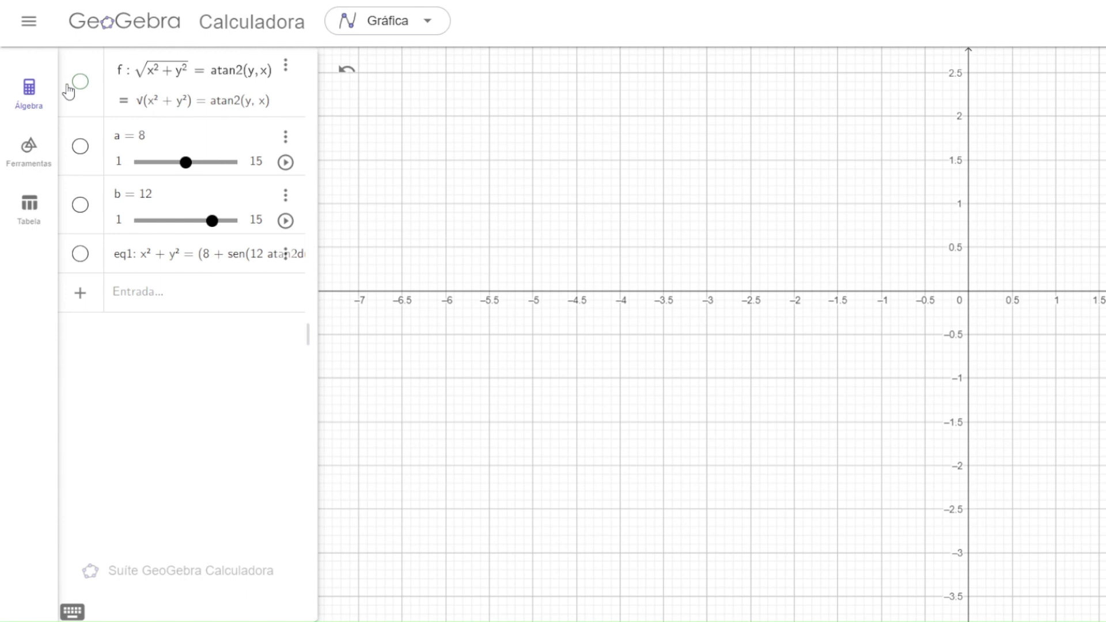
{"action": "left_click", "coordinate": [174, 299]}
{"action": "mouse_move", "coordinate": [412, 621]}
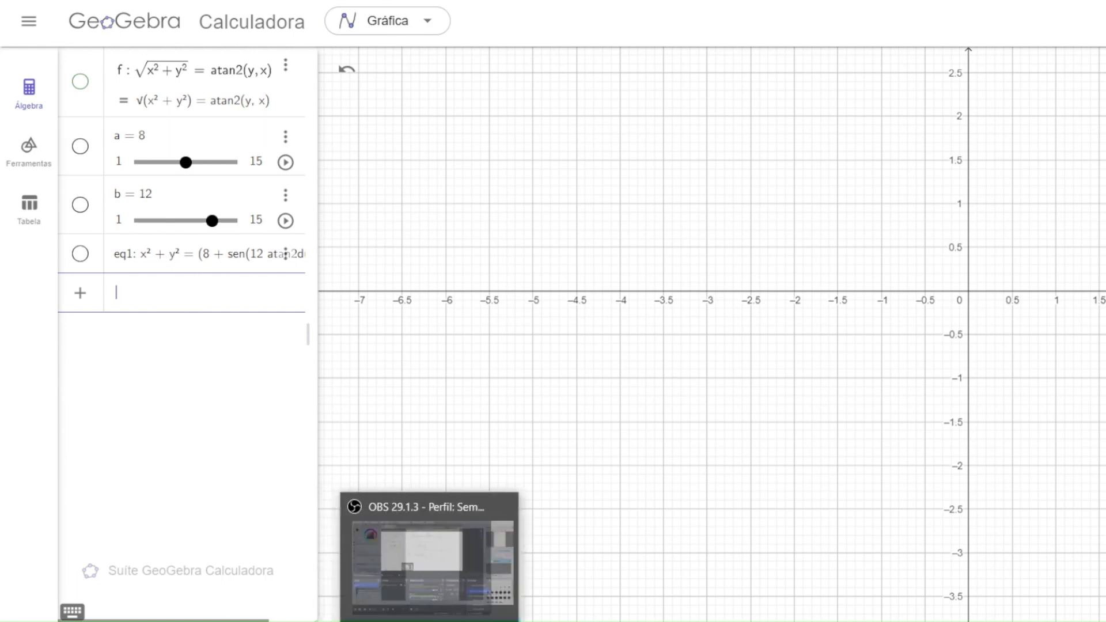
{"action": "left_click", "coordinate": [415, 621]}
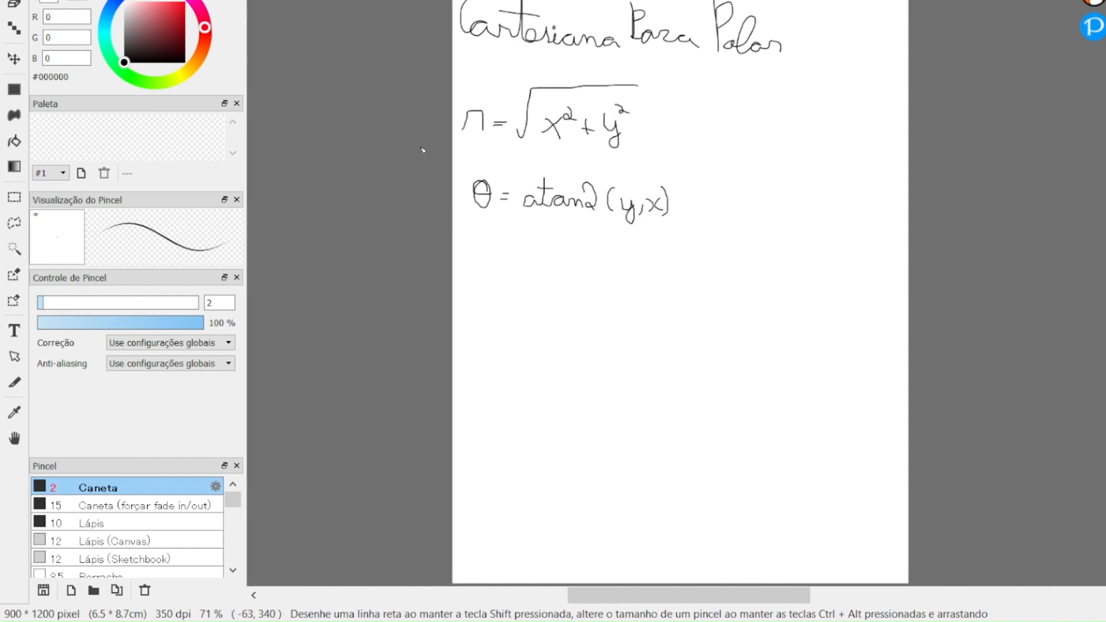
- Handwrite the formula f(r) = a·θ + b on the canvas below the Cartesian-to-polar conversion formulas
{"action": "mouse_move", "coordinate": [495, 386]}
{"action": "left_mouse_down"}
{"action": "mouse_move", "coordinate": [522, 344]}
{"action": "mouse_move", "coordinate": [515, 410]}
{"action": "mouse_move", "coordinate": [548, 346]}
{"action": "left_mouse_up"}
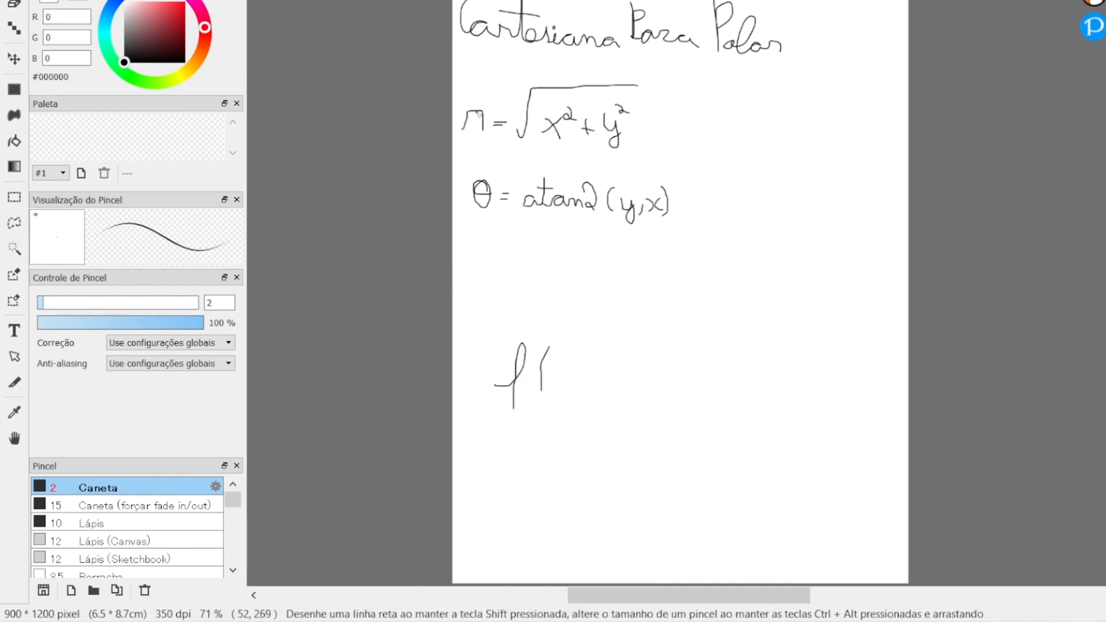
{"action": "mouse_move", "coordinate": [553, 392]}
{"action": "left_mouse_down"}
{"action": "mouse_move", "coordinate": [564, 375]}
{"action": "mouse_move", "coordinate": [573, 389]}
{"action": "left_mouse_up"}
{"action": "mouse_move", "coordinate": [586, 353]}
{"action": "left_mouse_down"}
{"action": "mouse_move", "coordinate": [587, 397]}
{"action": "mouse_move", "coordinate": [618, 375]}
{"action": "mouse_move", "coordinate": [661, 398]}
{"action": "mouse_move", "coordinate": [672, 372]}
{"action": "mouse_move", "coordinate": [673, 385]}
{"action": "mouse_move", "coordinate": [693, 390]}
{"action": "mouse_move", "coordinate": [686, 404]}
{"action": "mouse_move", "coordinate": [710, 404]}
{"action": "mouse_move", "coordinate": [719, 376]}
{"action": "mouse_move", "coordinate": [722, 396]}
{"action": "left_mouse_up"}
{"action": "left_click", "coordinate": [644, 387]}
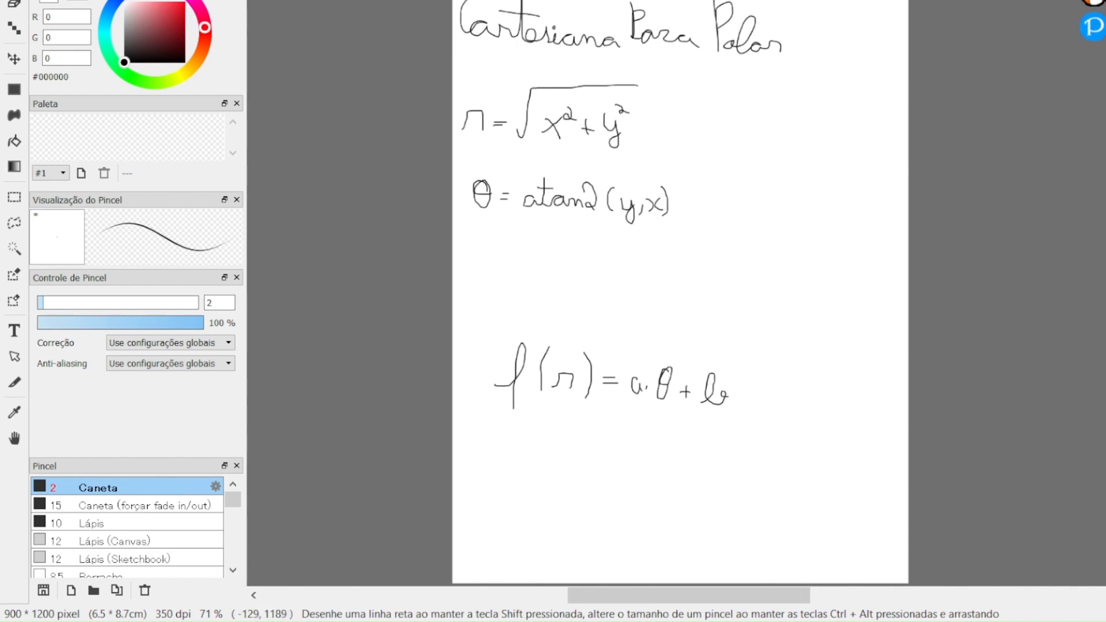
{"action": "key", "text": "alt+Tab"}
{"action": "left_click", "coordinate": [169, 299]}
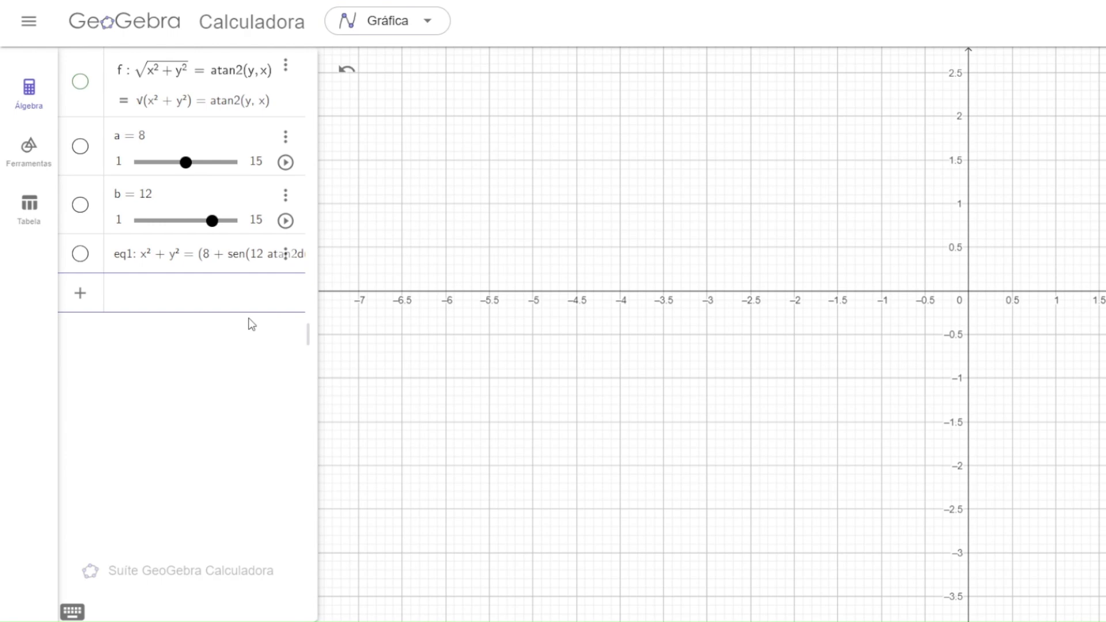
{"action": "left_click", "coordinate": [369, 621]}
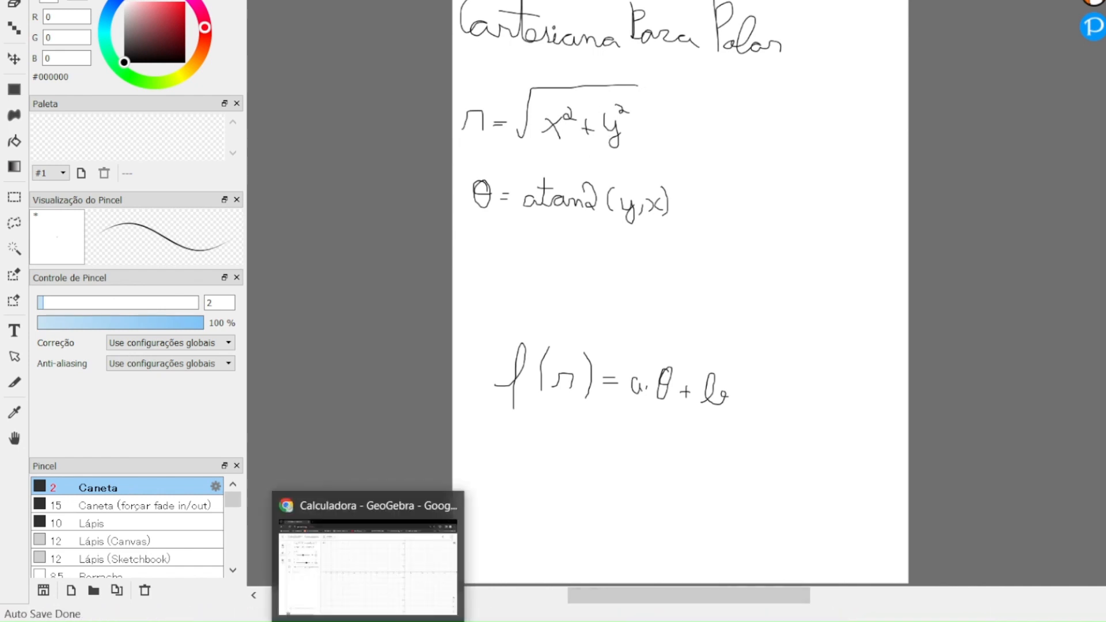
{"action": "left_click", "coordinate": [369, 619]}
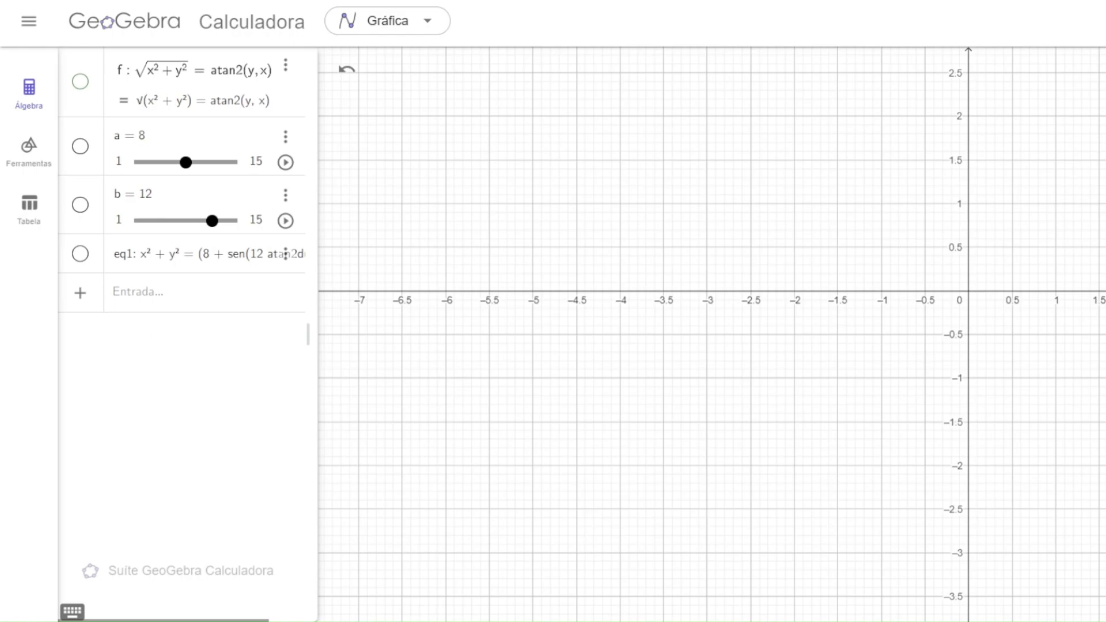
- Switch to the drawing app and handwrite a short note below the f(r) = a·θ + b formula
{"action": "key", "text": "alt+Tab"}
{"action": "mouse_move", "coordinate": [531, 472]}
{"action": "left_mouse_down"}
{"action": "mouse_move", "coordinate": [514, 485]}
{"action": "mouse_move", "coordinate": [539, 466]}
{"action": "mouse_move", "coordinate": [513, 505]}
{"action": "mouse_move", "coordinate": [567, 474]}
{"action": "left_mouse_up"}
{"action": "mouse_move", "coordinate": [579, 469]}
{"action": "left_mouse_down"}
{"action": "mouse_move", "coordinate": [583, 501]}
{"action": "mouse_move", "coordinate": [612, 483]}
{"action": "mouse_move", "coordinate": [638, 487]}
{"action": "mouse_move", "coordinate": [634, 502]}
{"action": "left_mouse_up"}
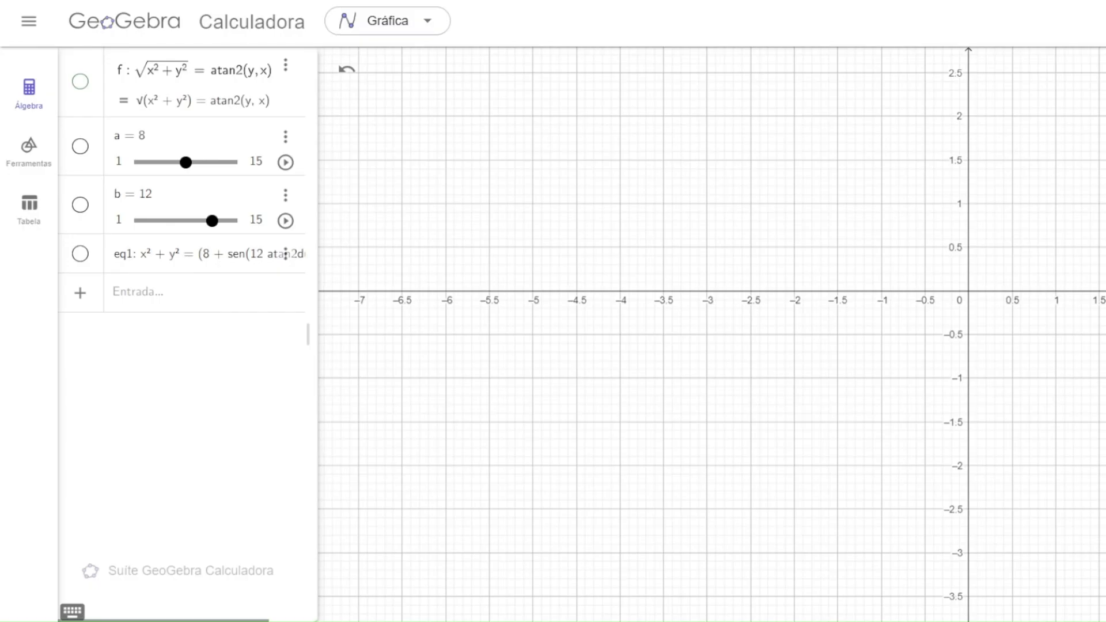
- Enter x² + y² as a new expression in GeoGebra's algebra list
{"action": "left_click", "coordinate": [196, 302]}
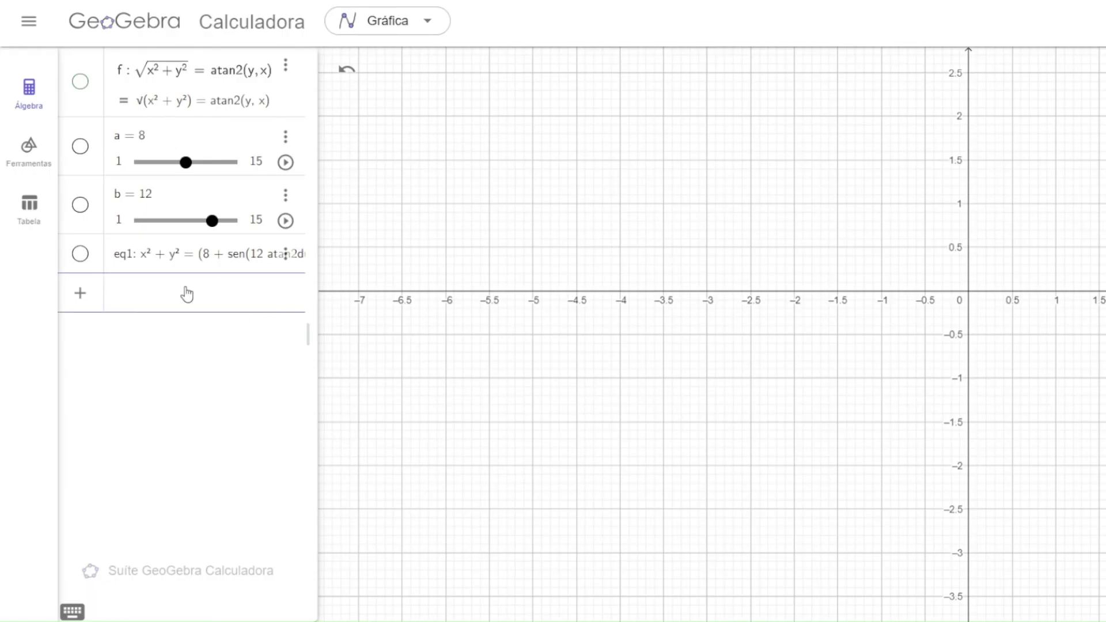
{"action": "left_click", "coordinate": [187, 294]}
{"action": "type", "text": "x"}
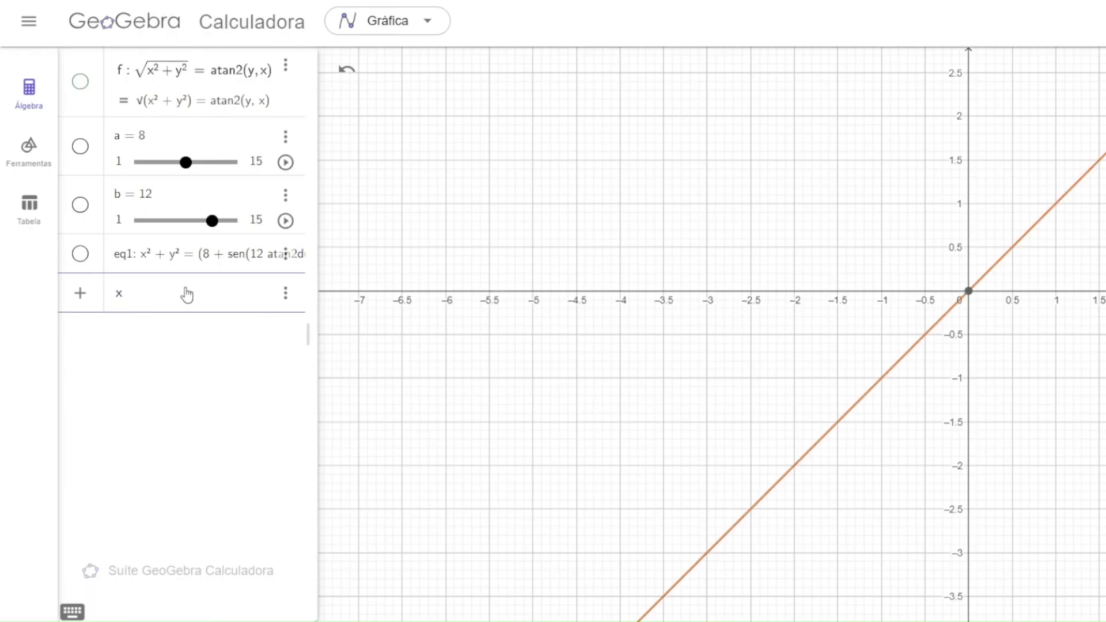
{"action": "type", "text": "^2+y"}
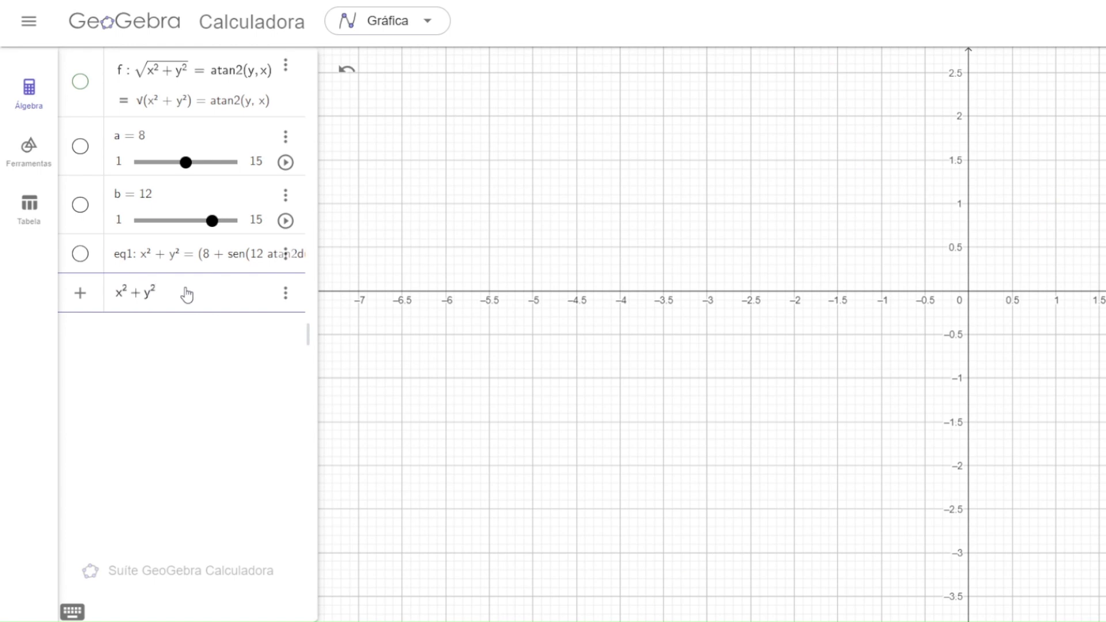
{"action": "type", "text": "^2="}
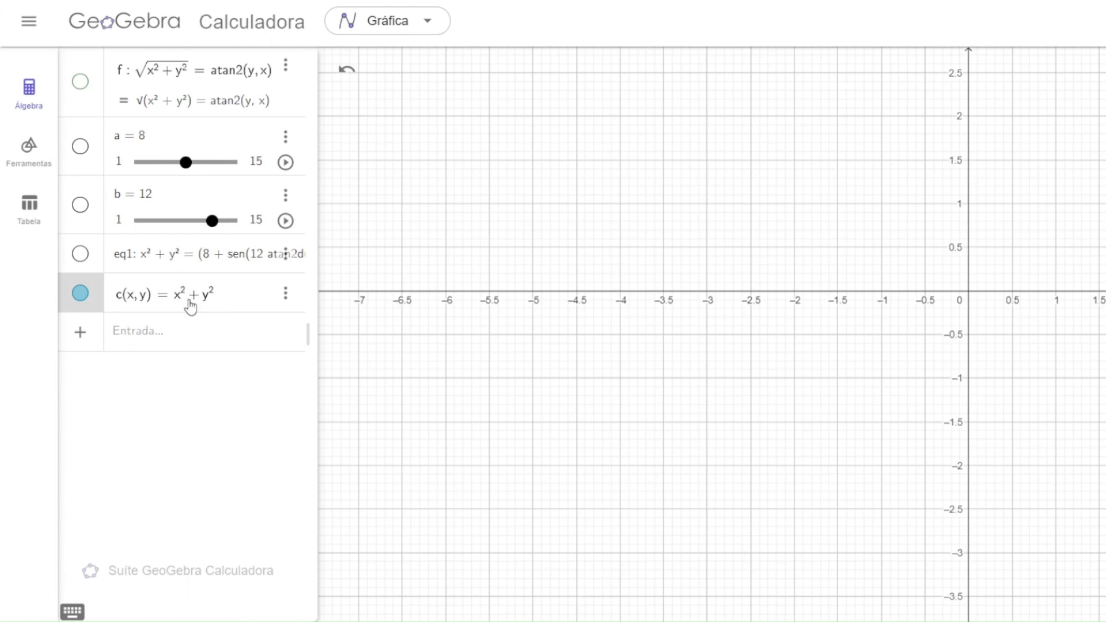
- Rewrite the x² + y² entry as the circle equation x² + y² = 4
{"action": "left_click", "coordinate": [170, 300]}
{"action": "key", "text": "BackSpace"}
{"action": "key", "text": "BackSpace"}
{"action": "key", "text": "BackSpace"}
{"action": "key", "text": "BackSpace"}
{"action": "key", "text": "BackSpace"}
{"action": "key", "text": "BackSpace"}
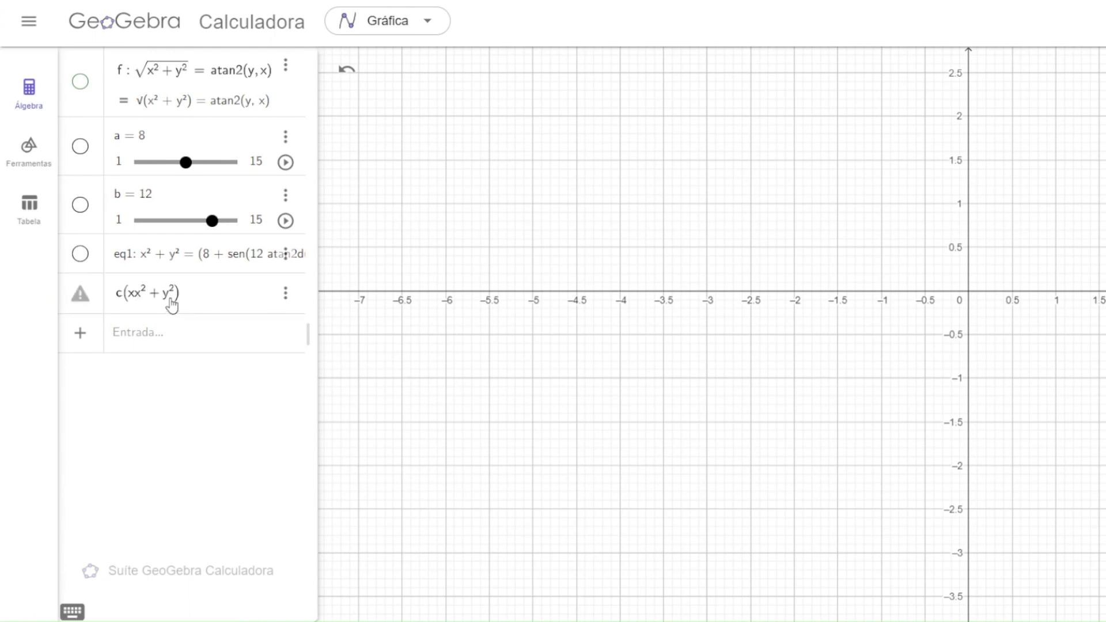
{"action": "type", "text": "x^2+y"}
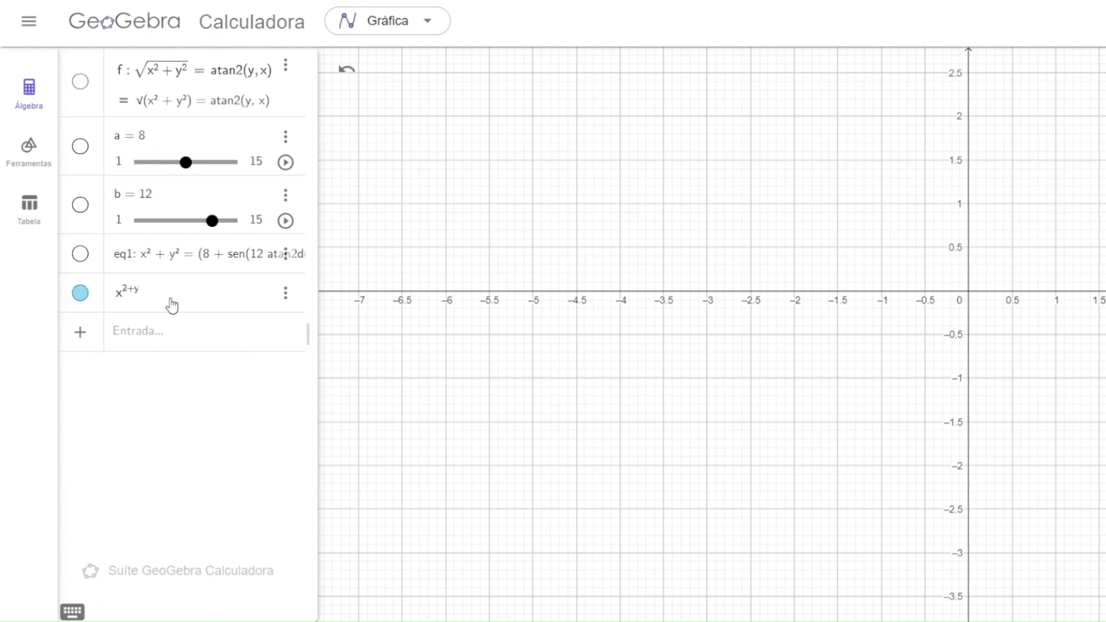
{"action": "key", "text": "BackSpace"}
{"action": "key", "text": "BackSpace"}
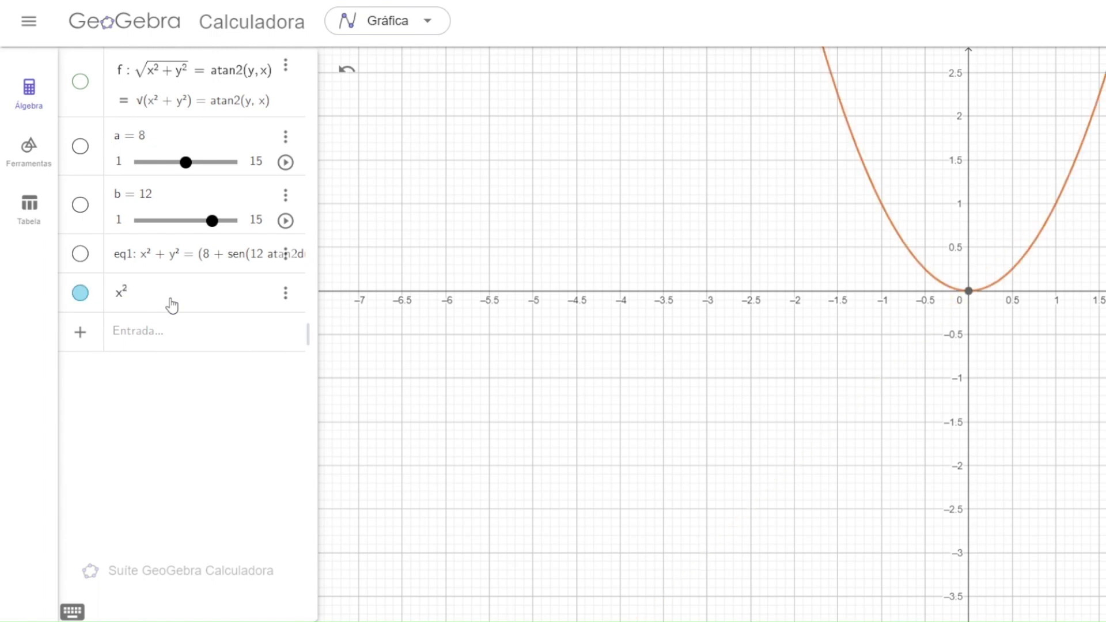
{"action": "key", "text": "Right"}
{"action": "type", "text": "y"}
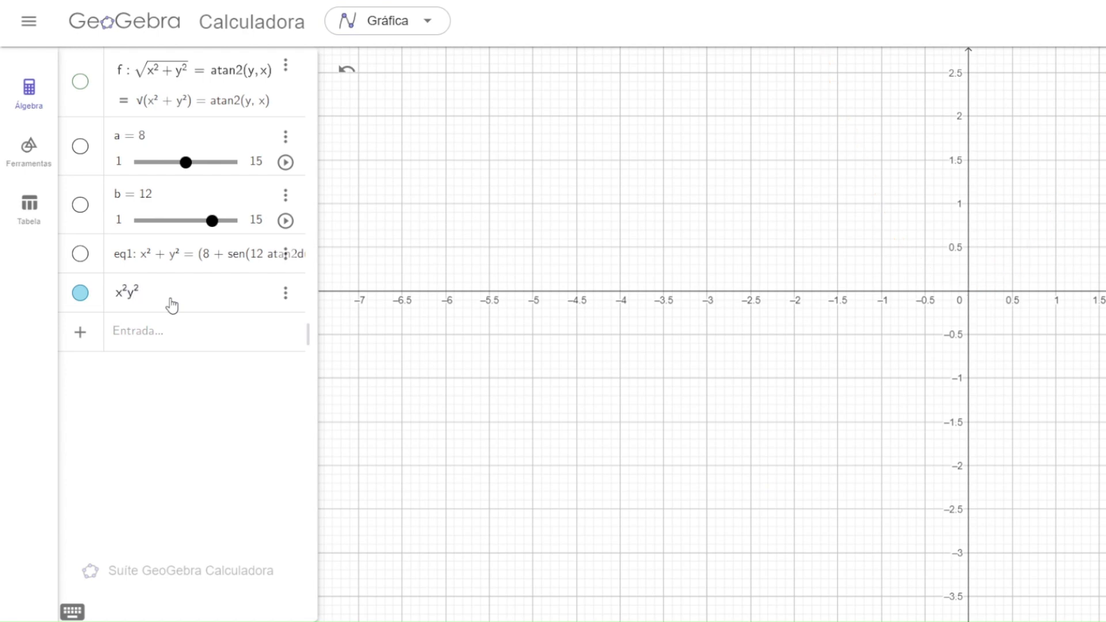
{"action": "type", "text": "+"}
{"action": "type", "text": "=4"}
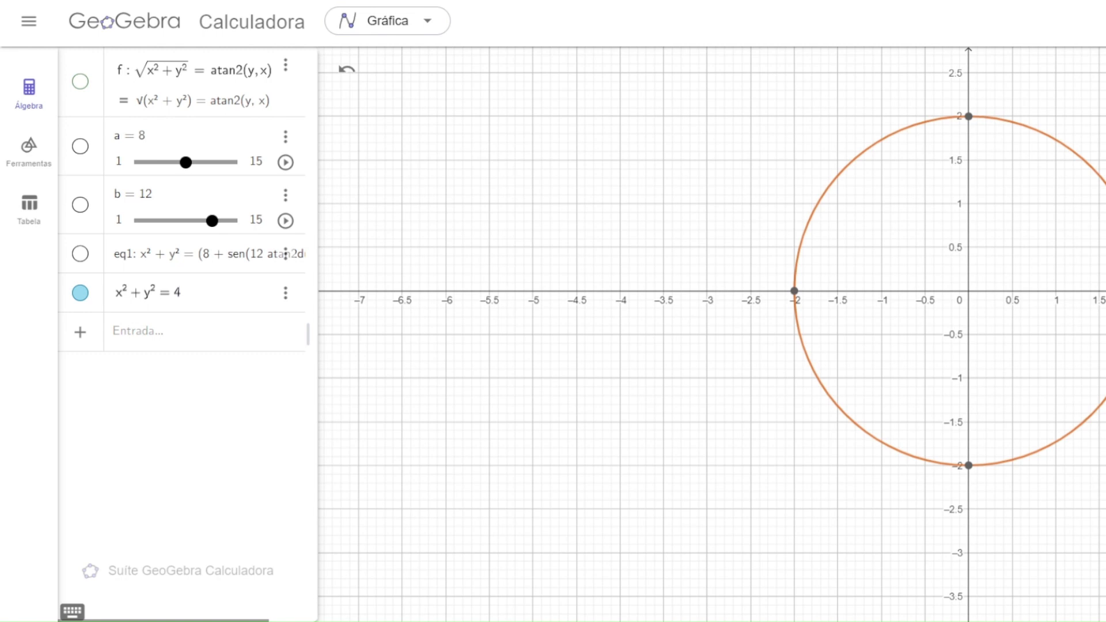
{"action": "key", "text": "Return"}
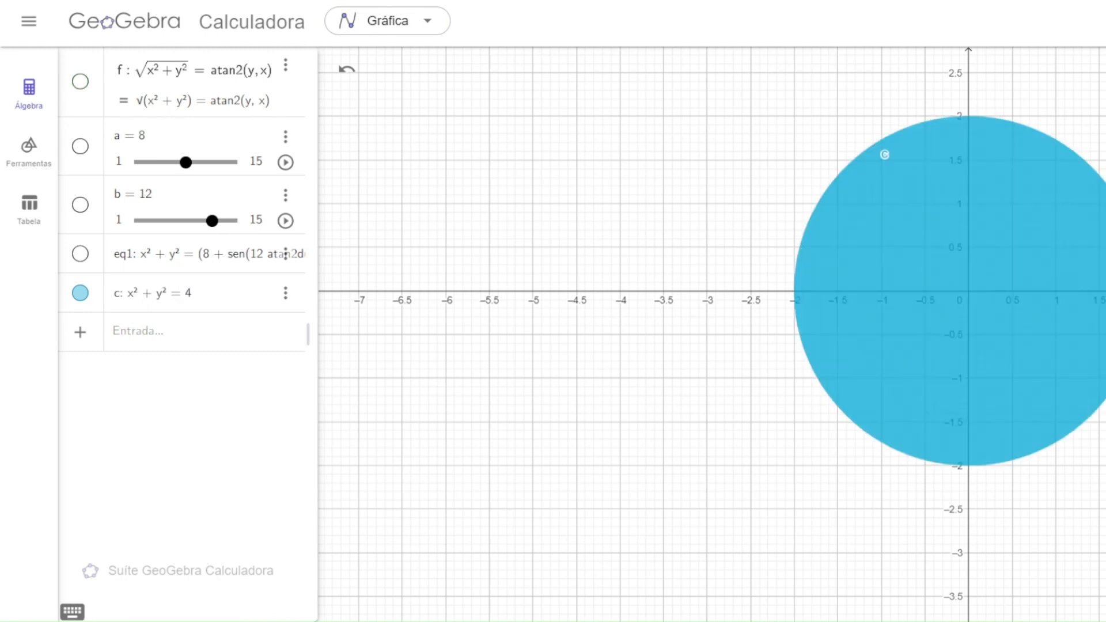
- Undo the creation of the filled circle x² + y² = 4
{"action": "left_click", "coordinate": [193, 305]}
{"action": "left_click", "coordinate": [884, 247]}
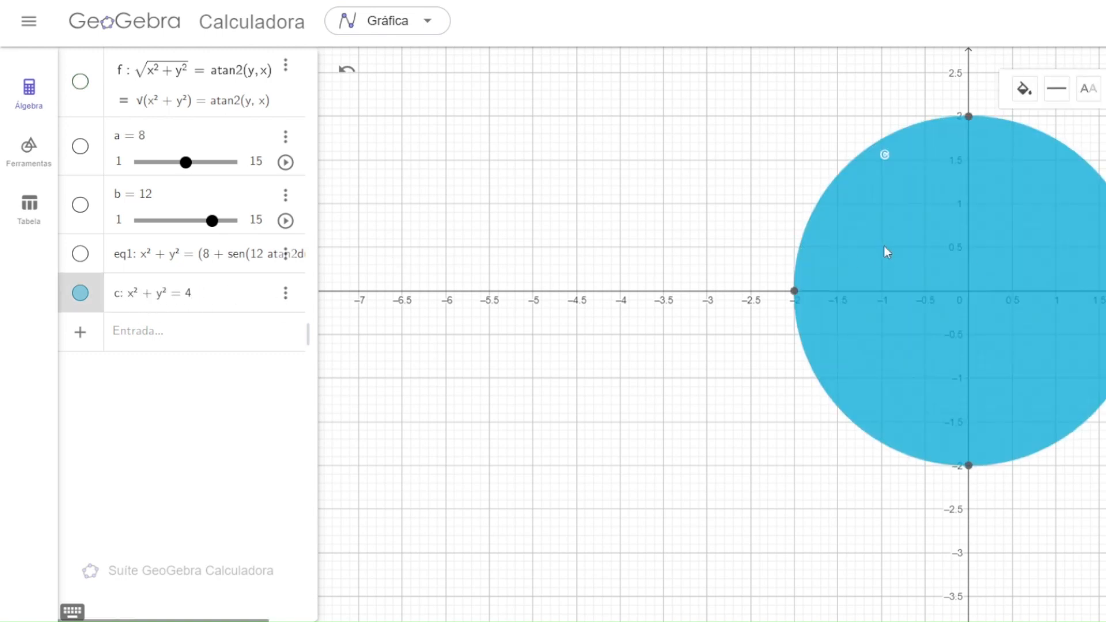
{"action": "key", "text": "ctrl+z"}
- Plot the circle x² + y² = 4² as a new equation and bring the whole circle into view
{"action": "left_click", "coordinate": [156, 306]}
{"action": "type", "text": "x"}
{"action": "type", "text": "^2"}
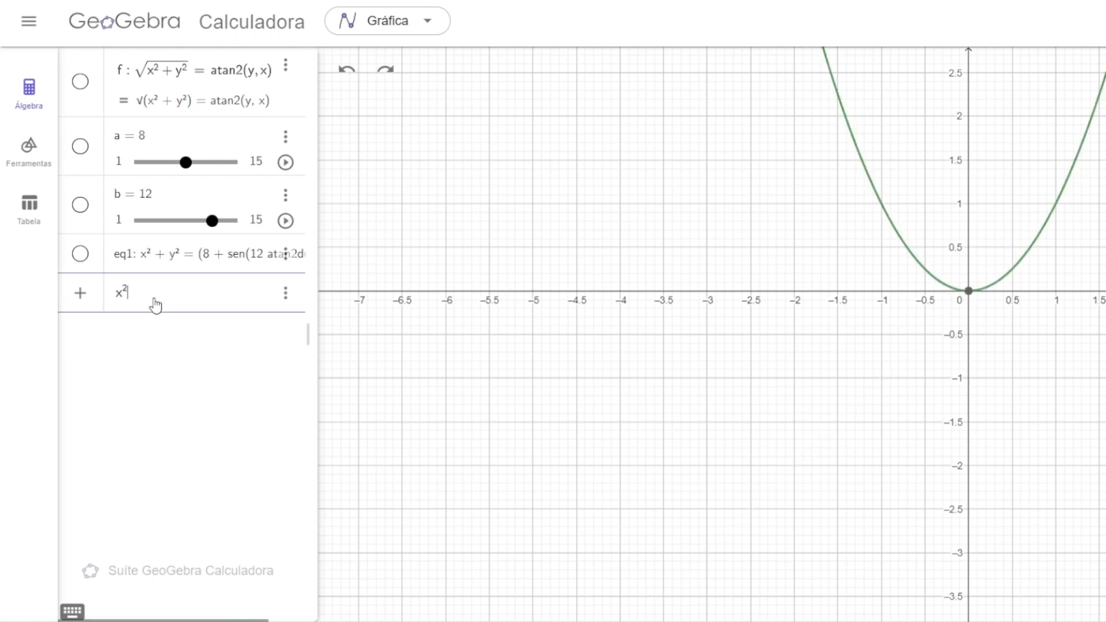
{"action": "type", "text": "+y"}
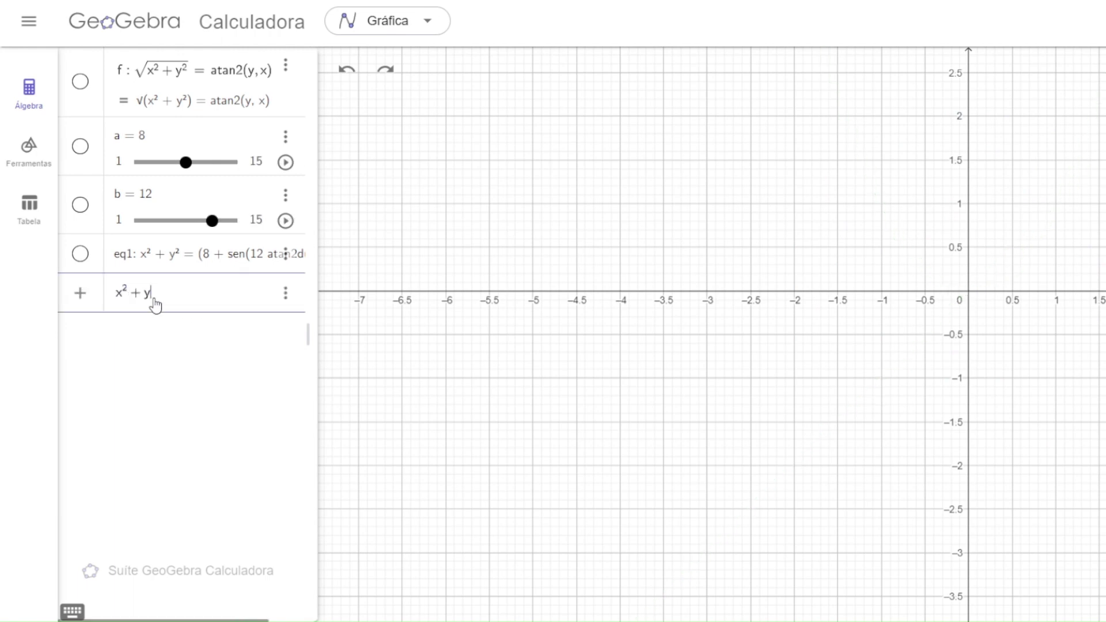
{"action": "type", "text": "^2=4"}
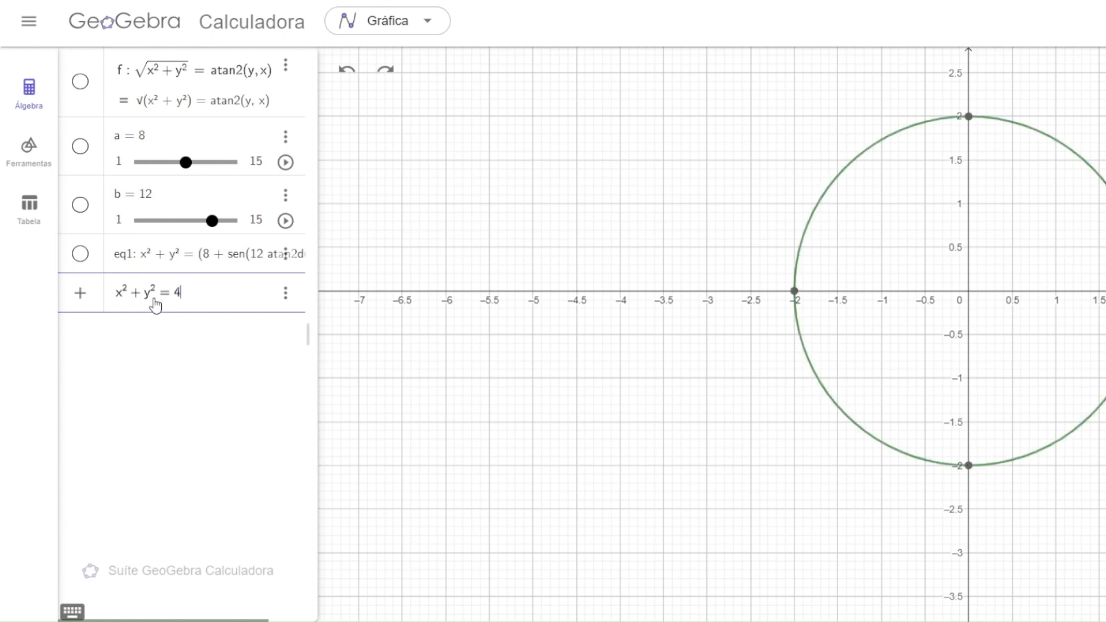
{"action": "type", "text": "^2"}
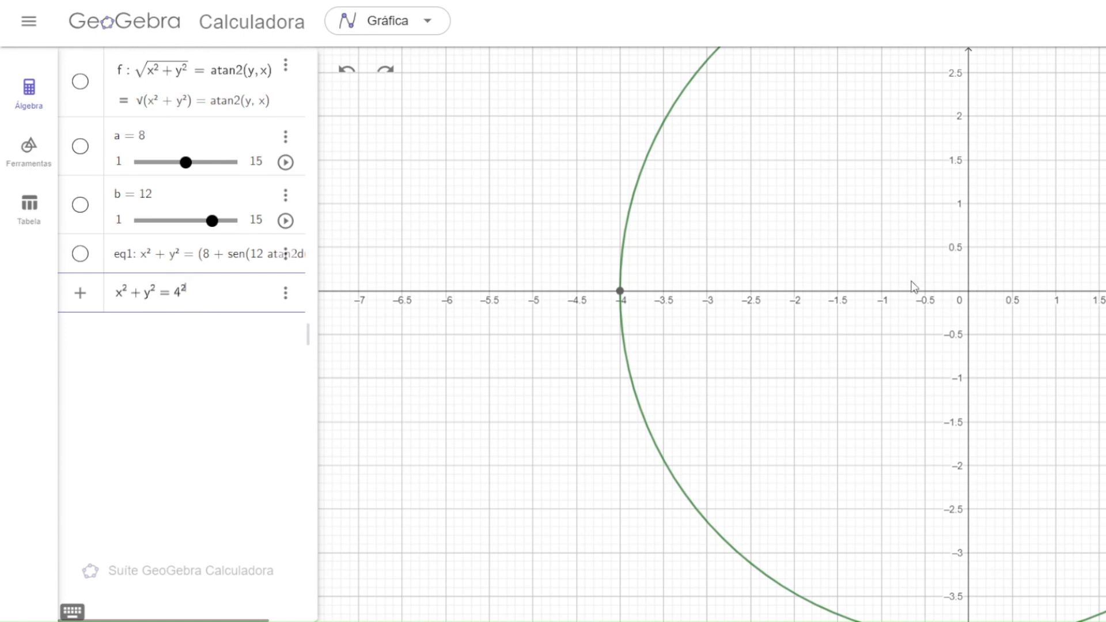
{"action": "scroll", "coordinate": [911, 287], "scroll_direction": "down", "scroll_amount": 3}
{"action": "scroll", "coordinate": [908, 282], "scroll_direction": "down", "scroll_amount": 2}
{"action": "left_click_drag", "start_coordinate": [1032, 241], "coordinate": [928, 269]}
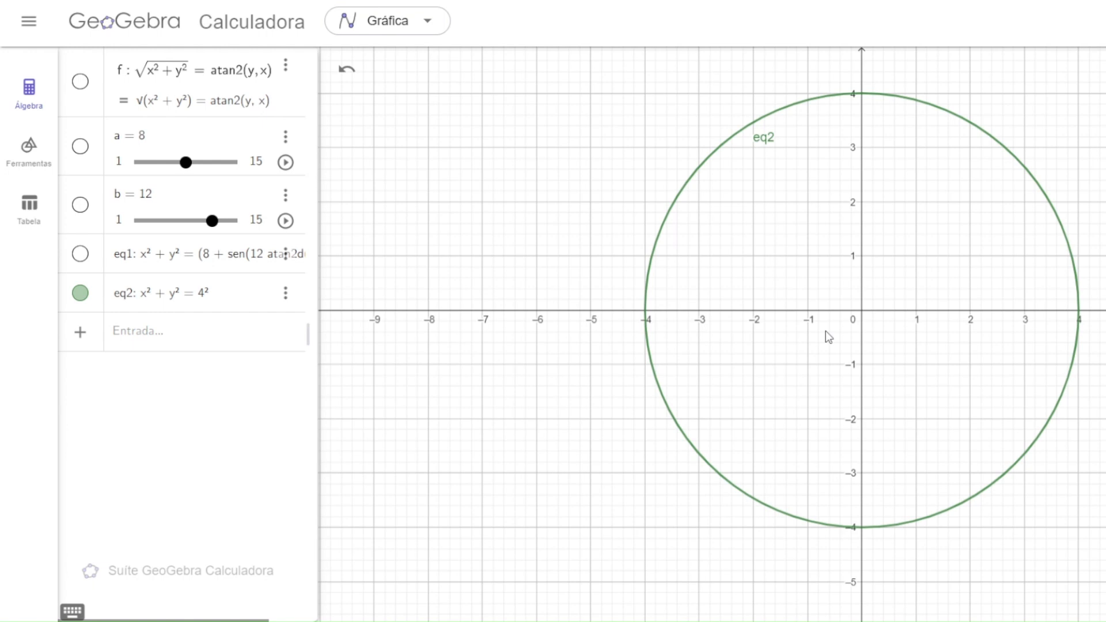
- Hide the circle x² + y² = 4² and show the wavy curve eq1 instead
{"action": "left_click", "coordinate": [81, 294]}
{"action": "left_click", "coordinate": [81, 82]}
{"action": "left_click", "coordinate": [81, 82]}
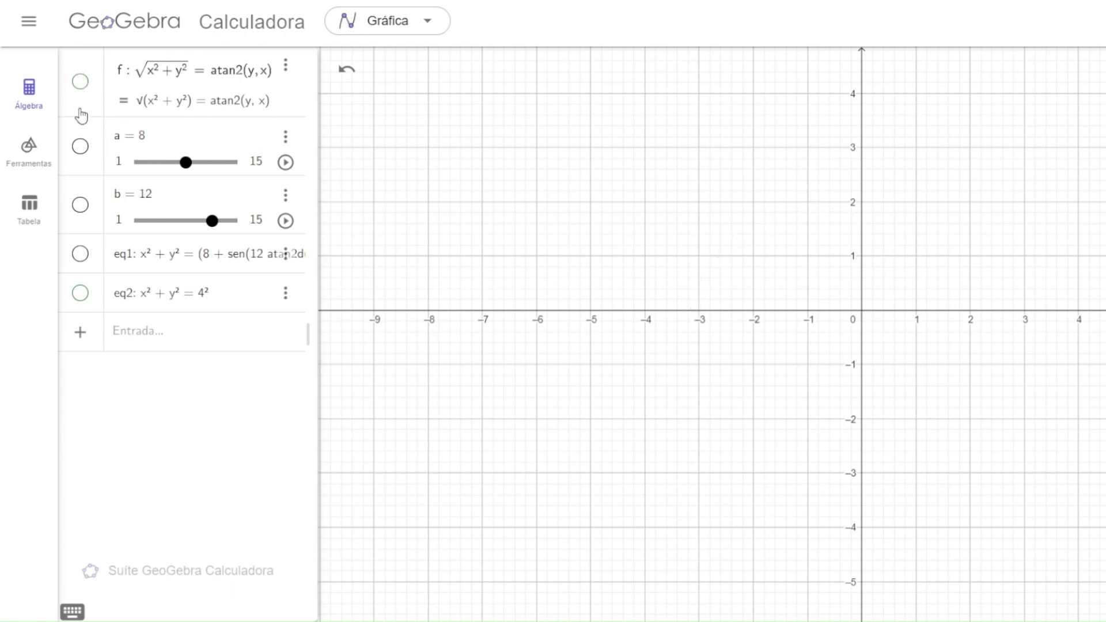
{"action": "left_click", "coordinate": [80, 254]}
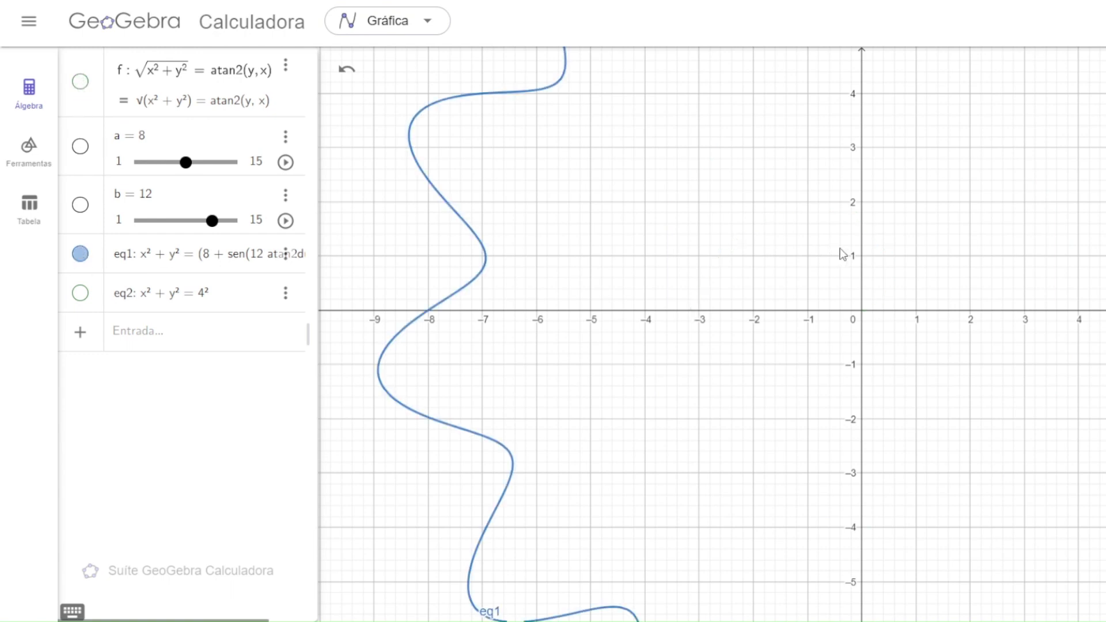
{"action": "scroll", "coordinate": [864, 274], "scroll_direction": "down", "scroll_amount": 3}
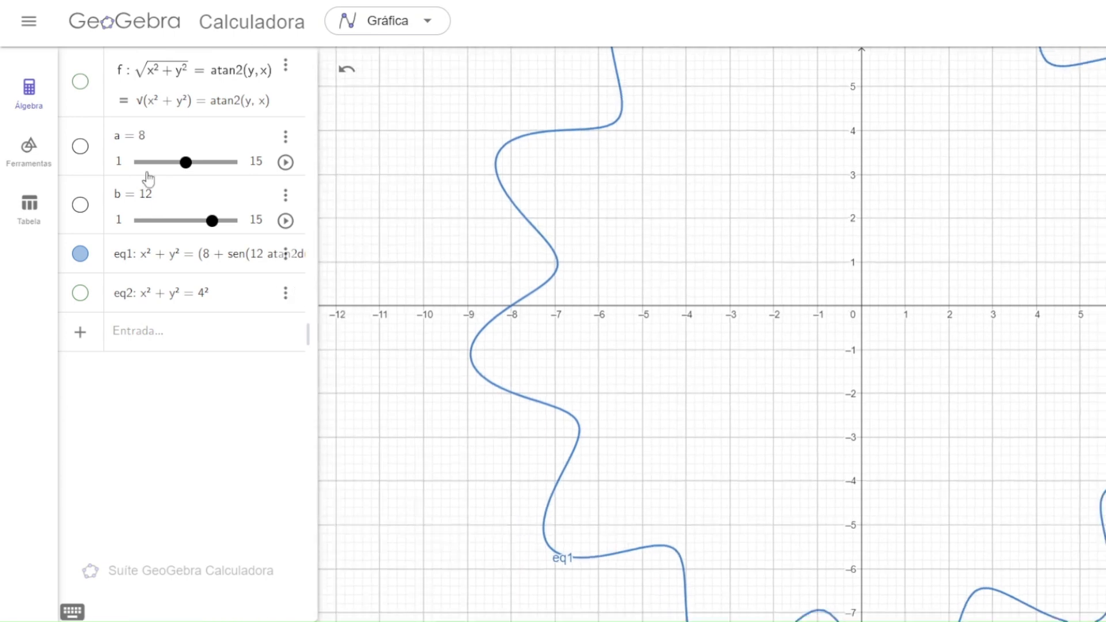
- Set parameter a to 4 and parameter b to 4 for the wavy curve
{"action": "left_click_drag", "start_coordinate": [185, 163], "coordinate": [160, 167]}
{"action": "left_click_drag", "start_coordinate": [211, 222], "coordinate": [162, 226]}
- Examine how a and b enter the sine expression in the formula of the wavy curve eq1
{"action": "left_click", "coordinate": [188, 258]}
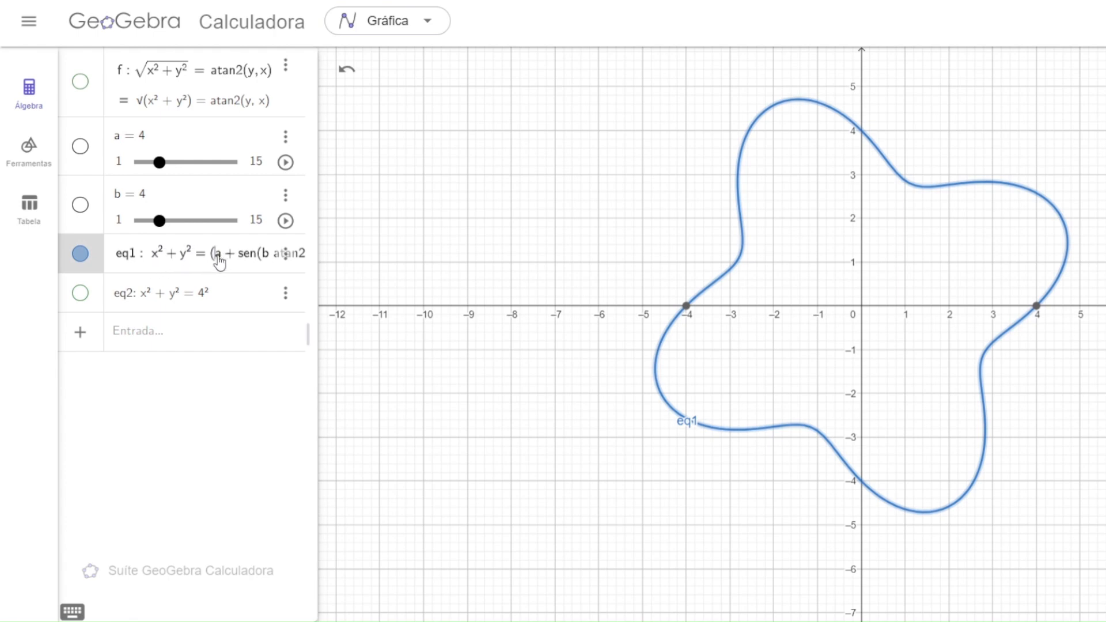
{"action": "key", "text": "Right"}
{"action": "key", "text": "Right"}
{"action": "key", "text": "Right"}
{"action": "key", "text": "Right"}
{"action": "key", "text": "Right"}
{"action": "key", "text": "Right"}
{"action": "key", "text": "Right"}
{"action": "key", "text": "Right"}
{"action": "key", "text": "Right"}
{"action": "key", "text": "Right"}
{"action": "key", "text": "Right"}
{"action": "key", "text": "Right"}
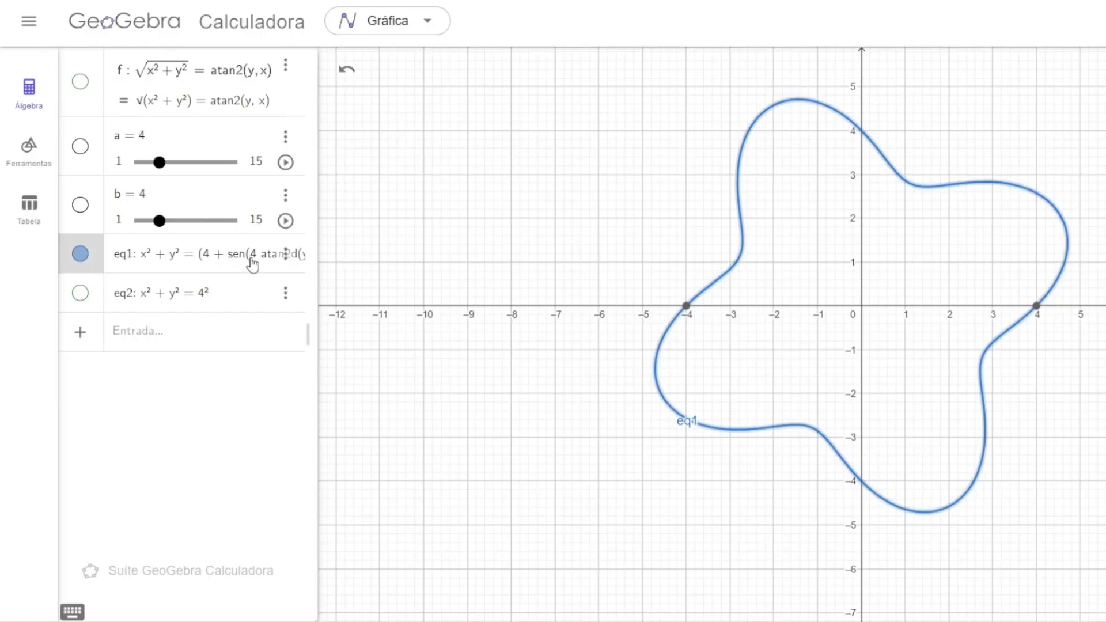
- Set parameter b to 5 for the wavy curve
{"action": "mouse_move", "coordinate": [160, 221]}
{"action": "left_mouse_down"}
{"action": "mouse_move", "coordinate": [193, 220]}
{"action": "mouse_move", "coordinate": [165, 220]}
{"action": "left_mouse_up"}
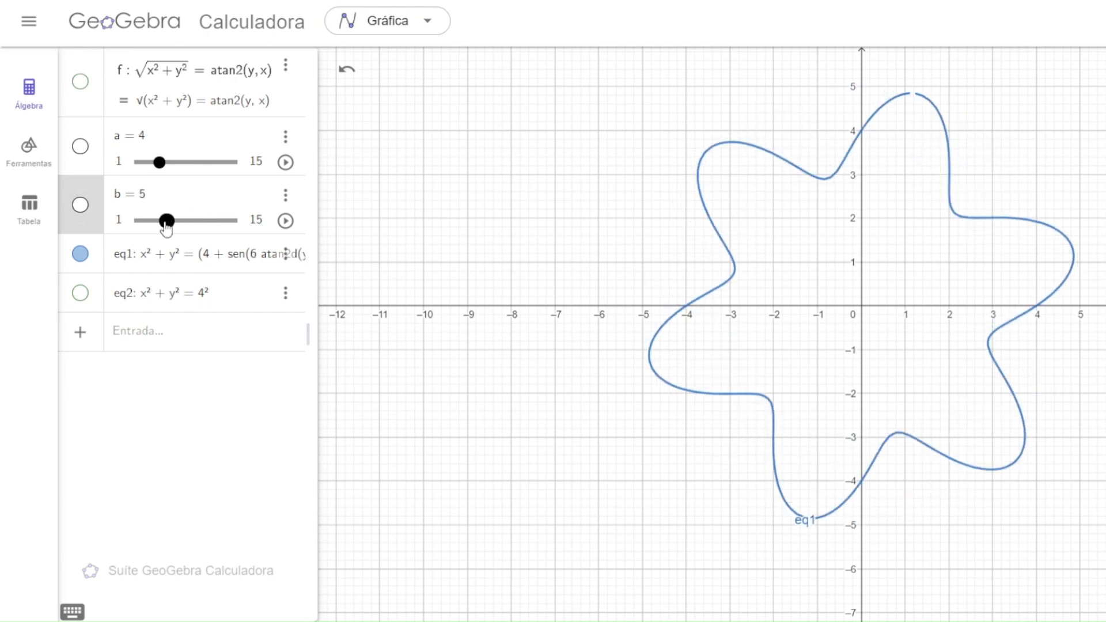
- Read the formula of eq1 through to the end, including the atan2d argument and the closing exponent
{"action": "left_click", "coordinate": [243, 260]}
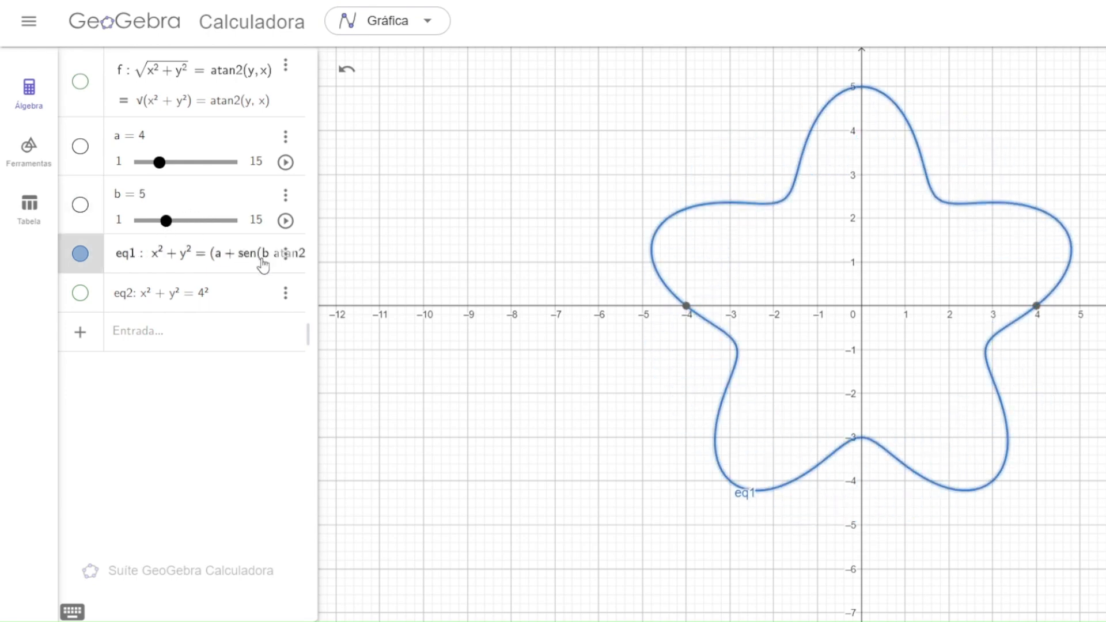
{"action": "key", "text": "Right"}
{"action": "key", "text": "Right"}
{"action": "key", "text": "Right"}
{"action": "key", "text": "Right"}
{"action": "key", "text": "Right"}
{"action": "key", "text": "Right"}
{"action": "key", "text": "Right"}
{"action": "key", "text": "Right"}
{"action": "key", "text": "Right"}
{"action": "key", "text": "Right"}
{"action": "key", "text": "Right"}
{"action": "key", "text": "Right"}
{"action": "key", "text": "Right"}
{"action": "key", "text": "Right"}
{"action": "key", "text": "Right"}
{"action": "key", "text": "Right"}
{"action": "key", "text": "Right"}
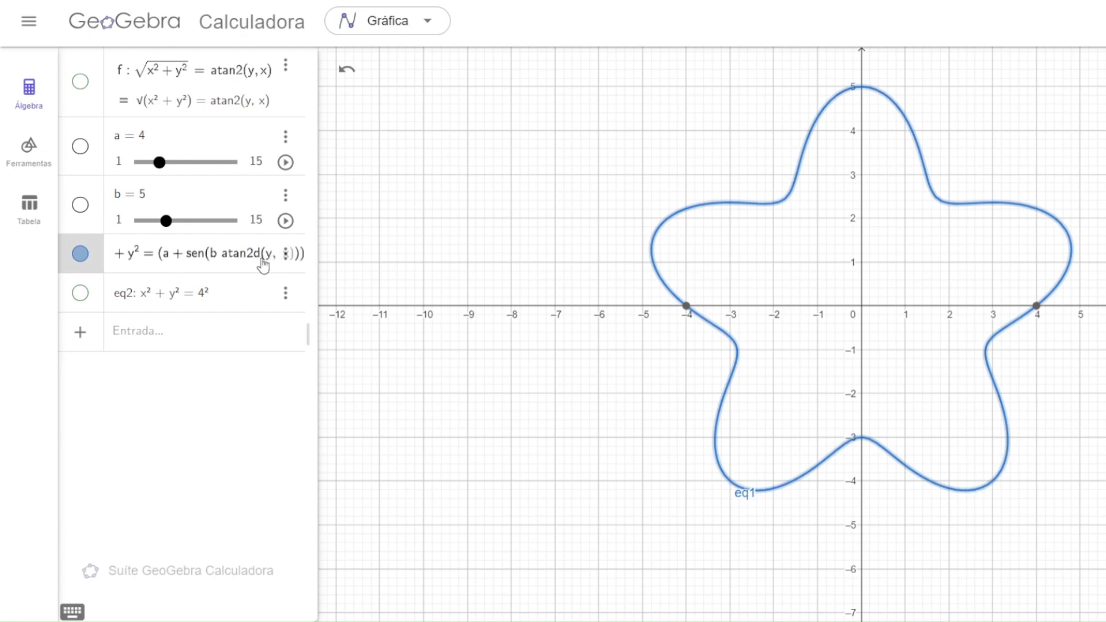
{"action": "key", "text": "Right"}
{"action": "key", "text": "Right"}
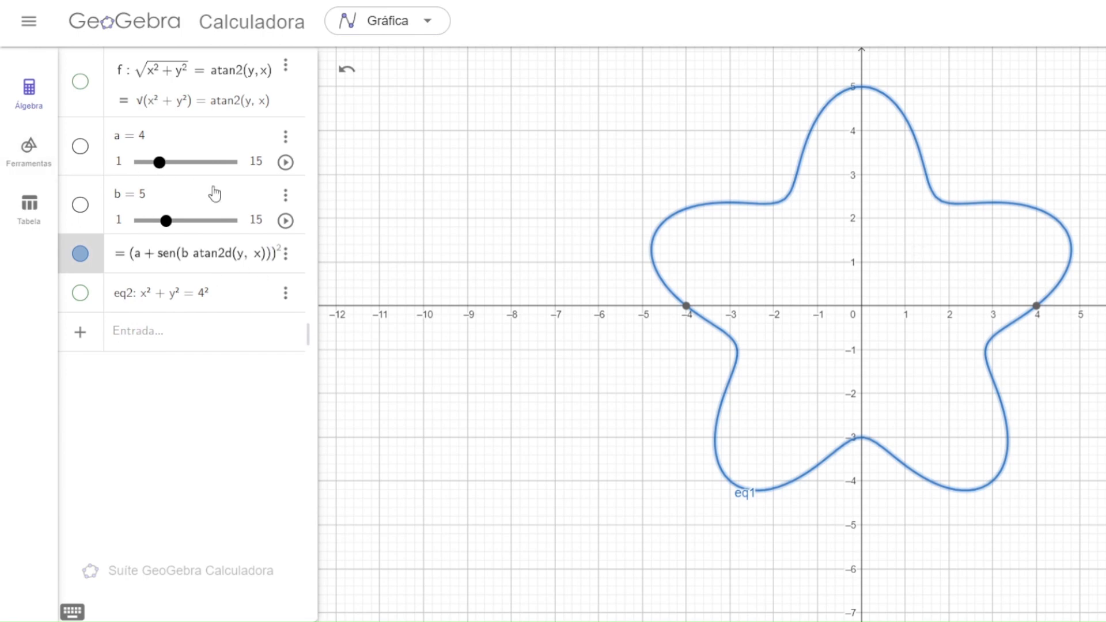
- Set parameter b to 10 to change the number of lobes on the curve eq1
{"action": "left_click_drag", "start_coordinate": [172, 224], "coordinate": [199, 225]}
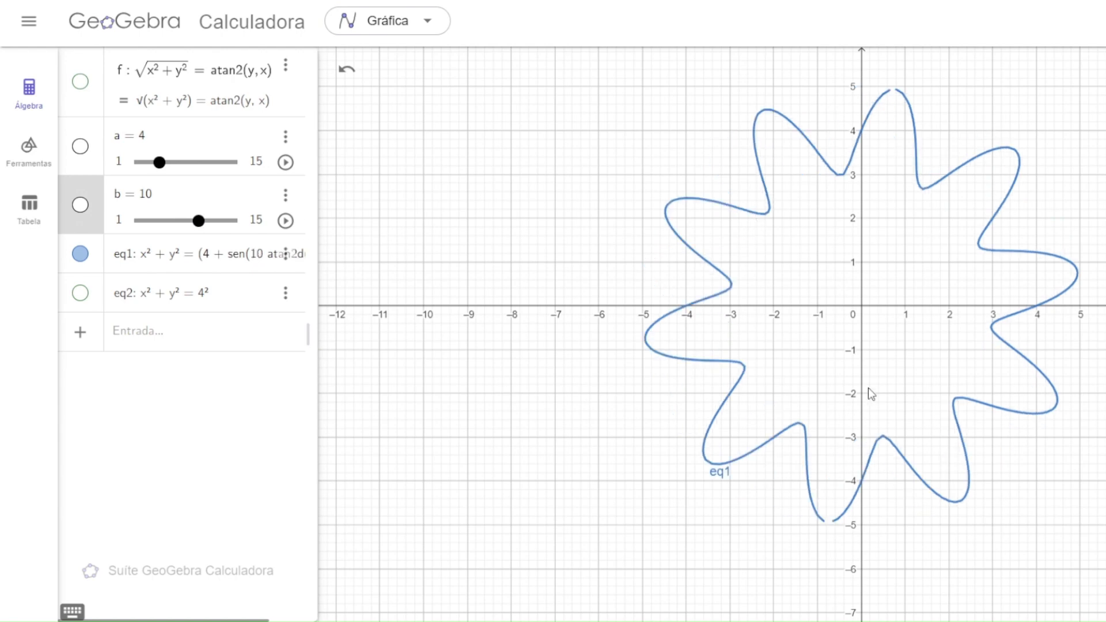